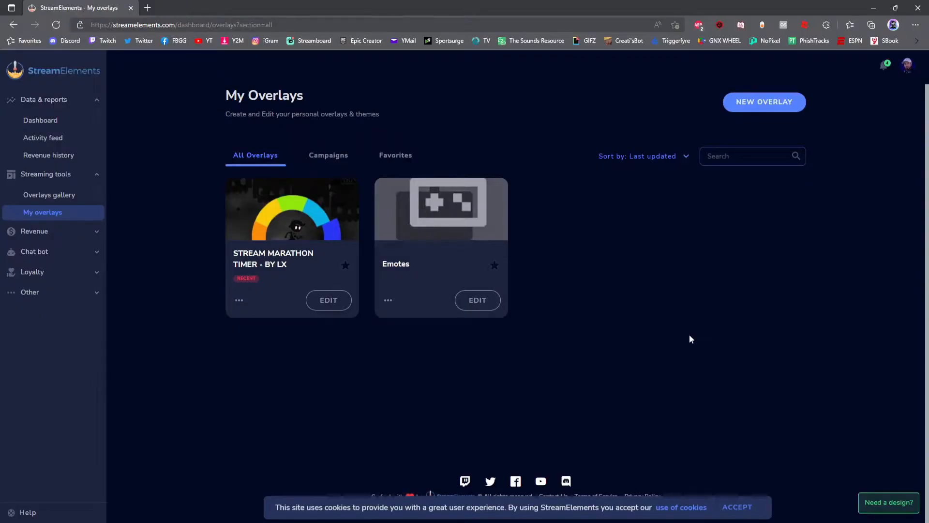
Open the Stream Marathon Timer overlay for editing and expand the Stream Marathon widget's timer settings.
{"action": "left_click", "coordinate": [329, 302]}
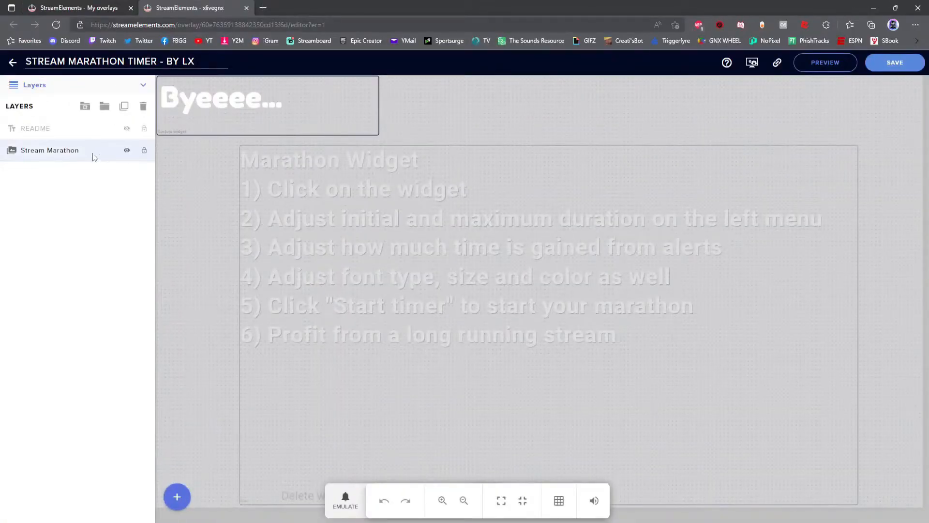
{"action": "left_click", "coordinate": [67, 155]}
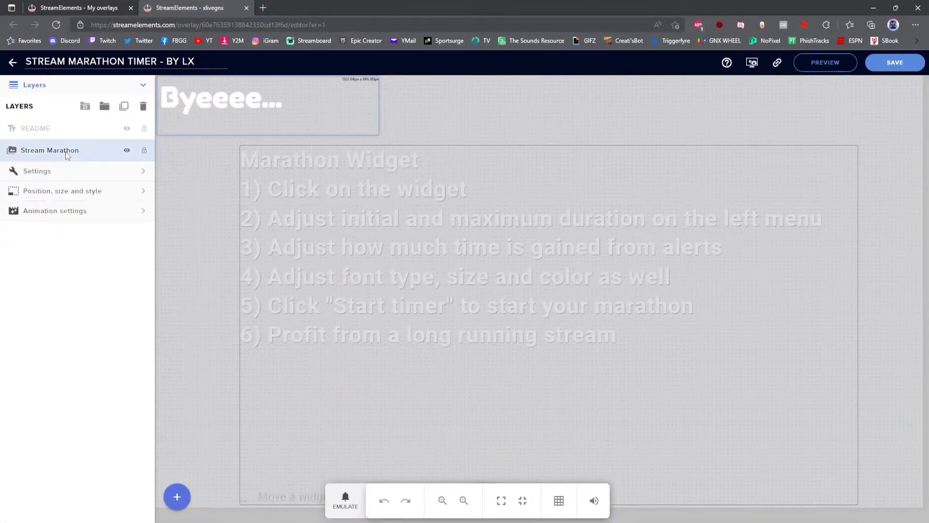
{"action": "left_click", "coordinate": [60, 172]}
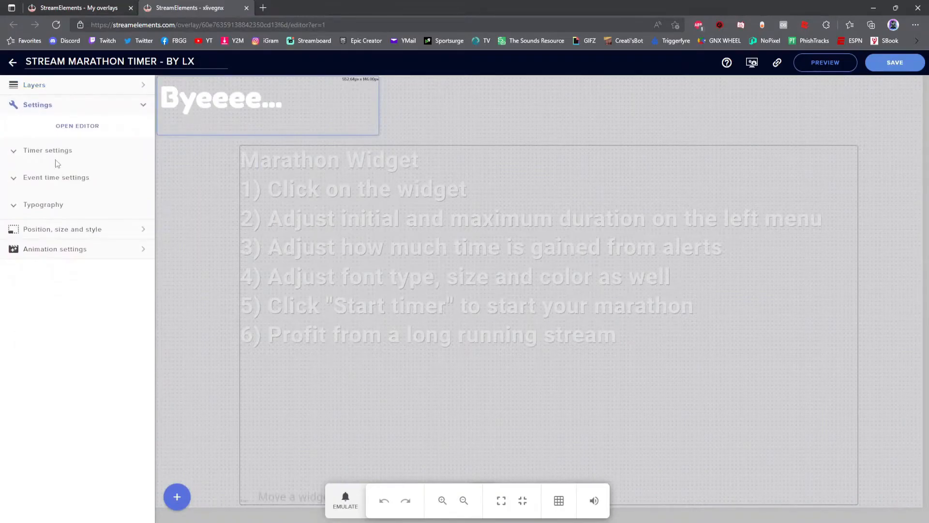
{"action": "left_click", "coordinate": [14, 152]}
{"action": "left_click", "coordinate": [63, 231]}
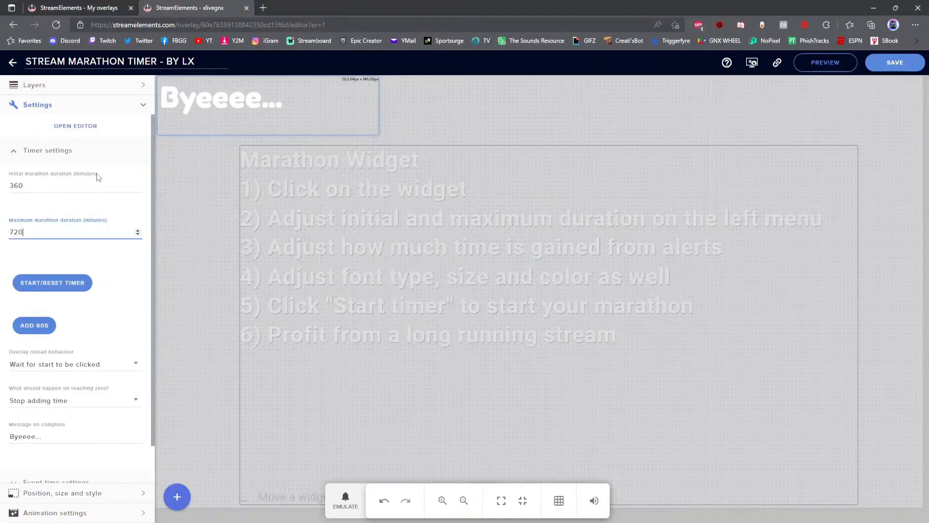
{"action": "left_click", "coordinate": [38, 186]}
{"action": "left_click", "coordinate": [51, 234]}
{"action": "key", "text": "ctrl+a"}
{"action": "type", "text": "999"}
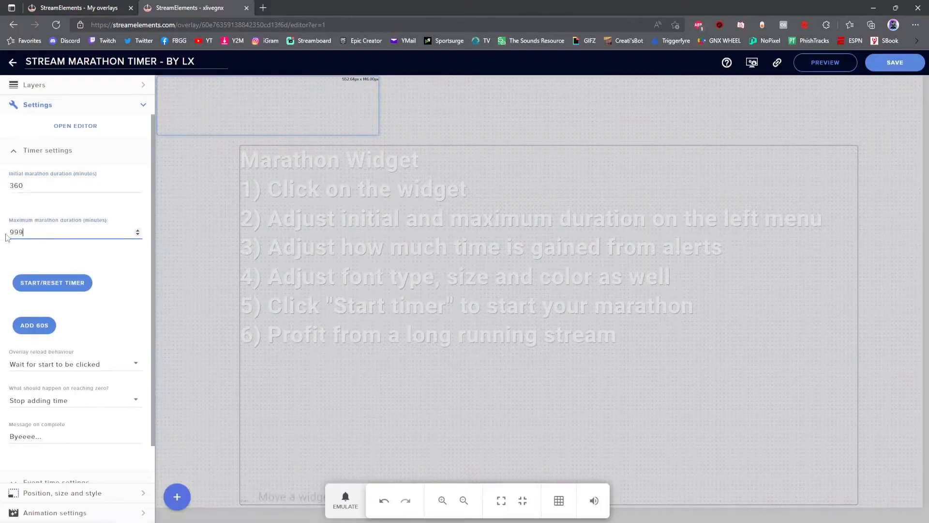
{"action": "type", "text": "99999999999999"}
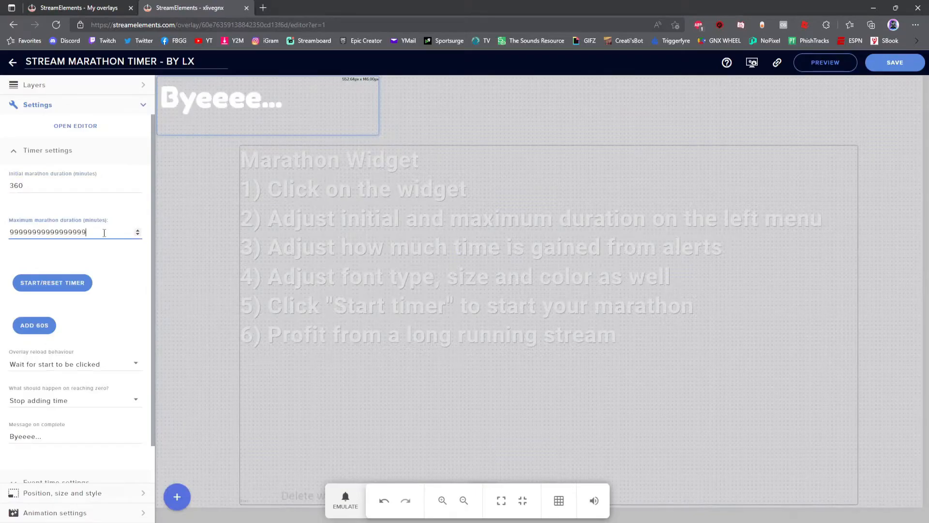
{"action": "key", "text": "ctrl+a"}
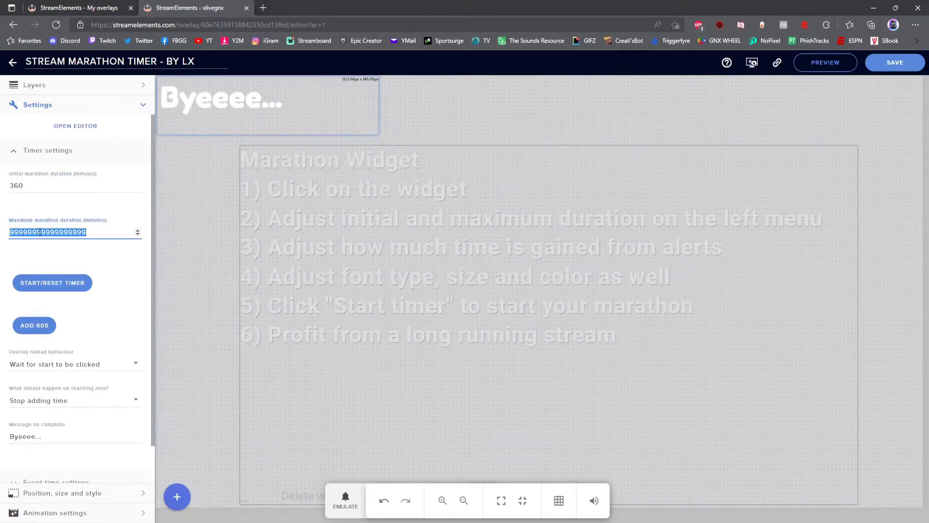
{"action": "type", "text": "720"}
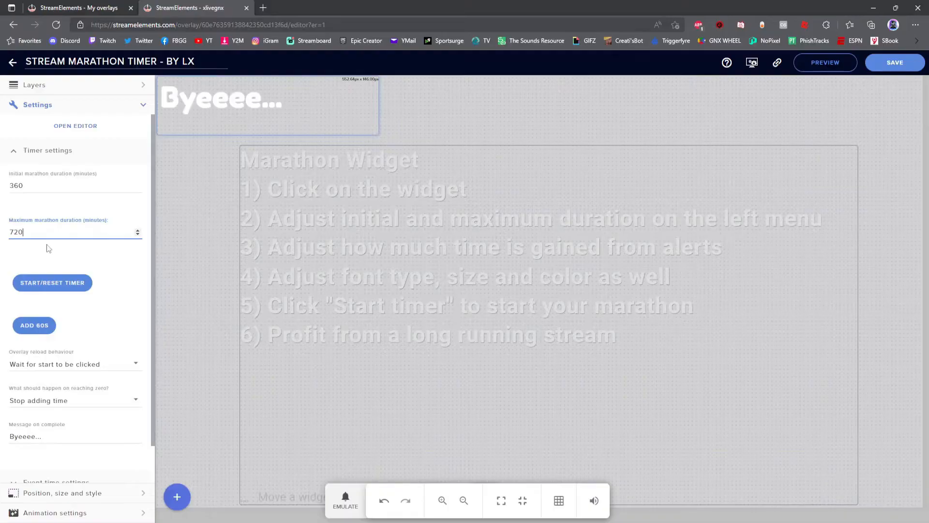
Set the maximum marathon duration to 1440 minutes.
{"action": "left_click_drag", "start_coordinate": [45, 233], "coordinate": [4, 235]}
{"action": "type", "text": "1440"}
Review the completion message and the event time settings for followers, subscribers, bits, tips, hosts and raids.
{"action": "scroll", "coordinate": [62, 236], "scroll_direction": "down", "scroll_amount": 1}
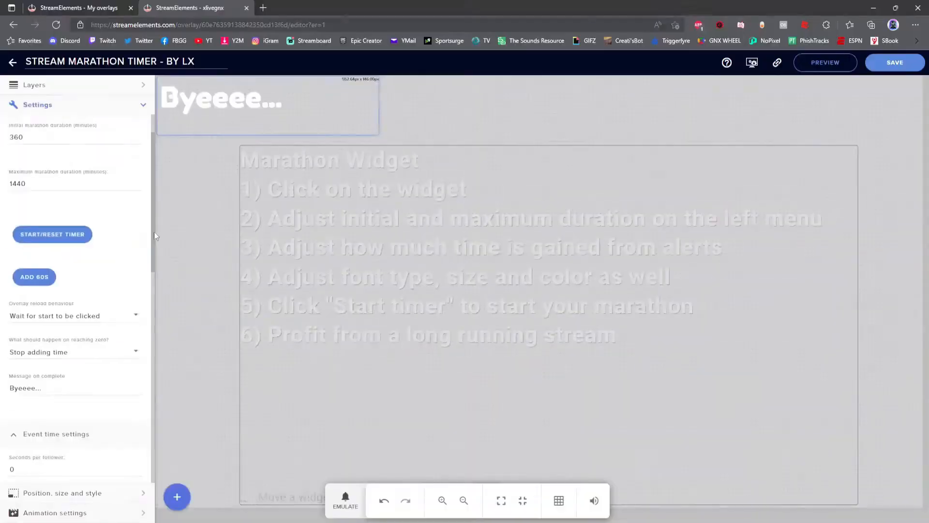
{"action": "left_click", "coordinate": [73, 391]}
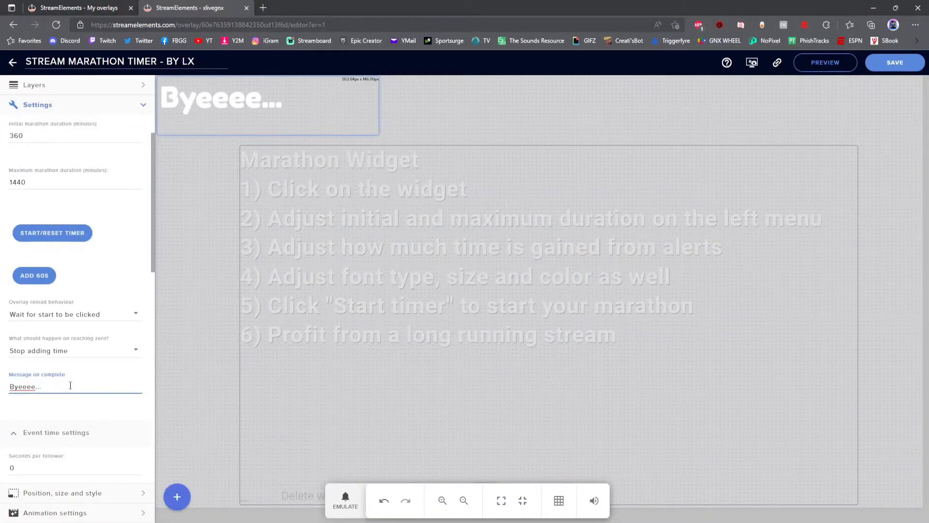
{"action": "scroll", "coordinate": [82, 343], "scroll_direction": "down", "scroll_amount": 3}
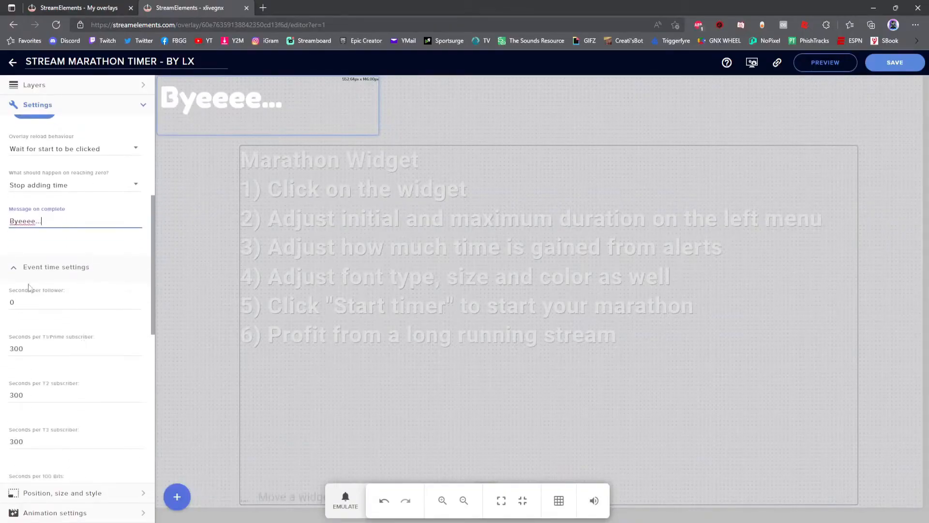
{"action": "left_click", "coordinate": [17, 270]}
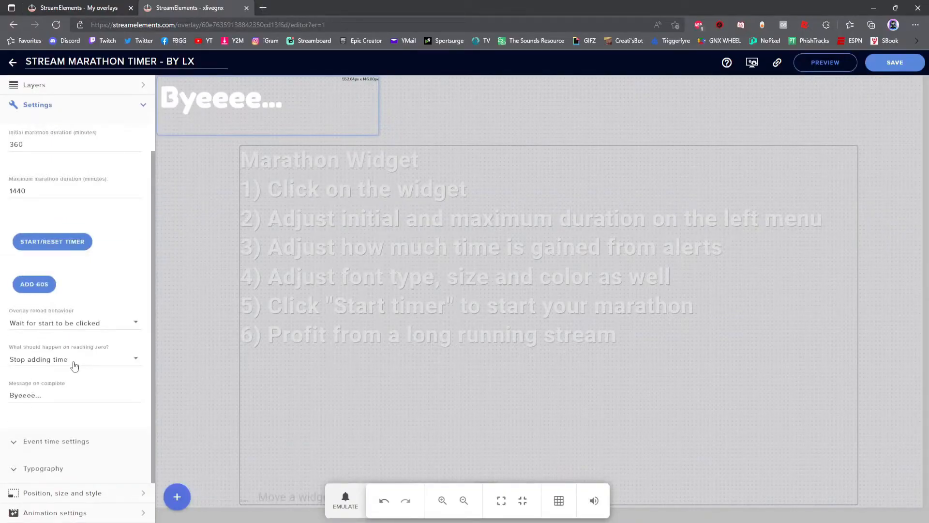
{"action": "left_click", "coordinate": [14, 445]}
{"action": "left_click_drag", "start_coordinate": [154, 243], "coordinate": [151, 297]}
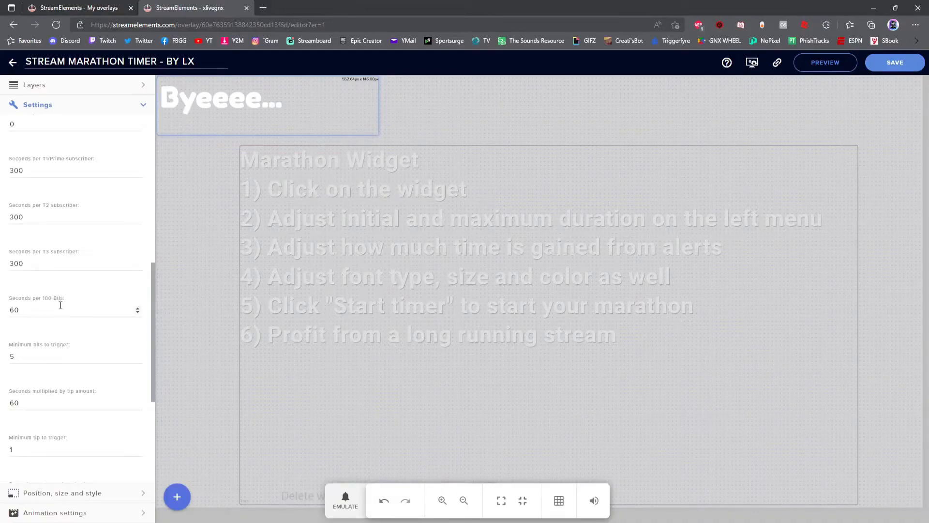
{"action": "scroll", "coordinate": [123, 311], "scroll_direction": "down", "scroll_amount": 1}
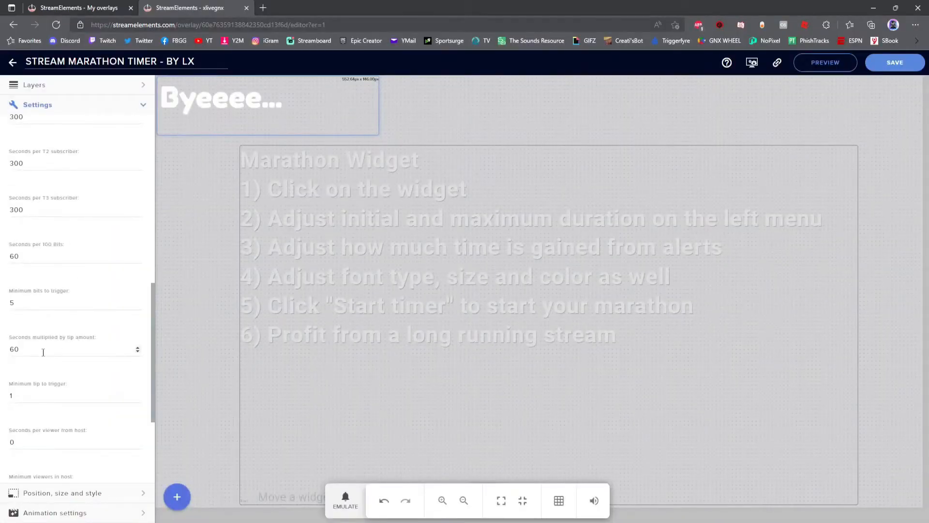
{"action": "left_click", "coordinate": [25, 350]}
{"action": "scroll", "coordinate": [59, 370], "scroll_direction": "down", "scroll_amount": 3}
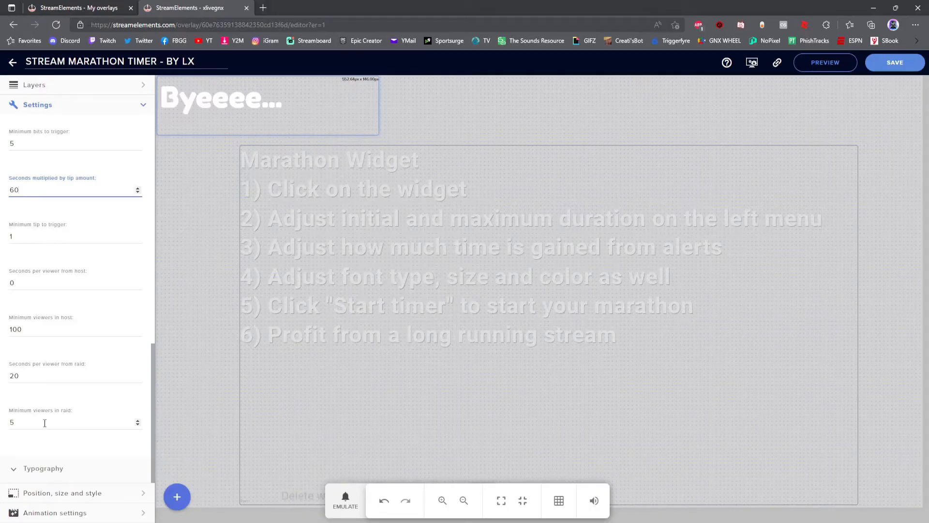
{"action": "scroll", "coordinate": [45, 423], "scroll_direction": "up", "scroll_amount": 6}
{"action": "scroll", "coordinate": [58, 332], "scroll_direction": "down", "scroll_amount": 2}
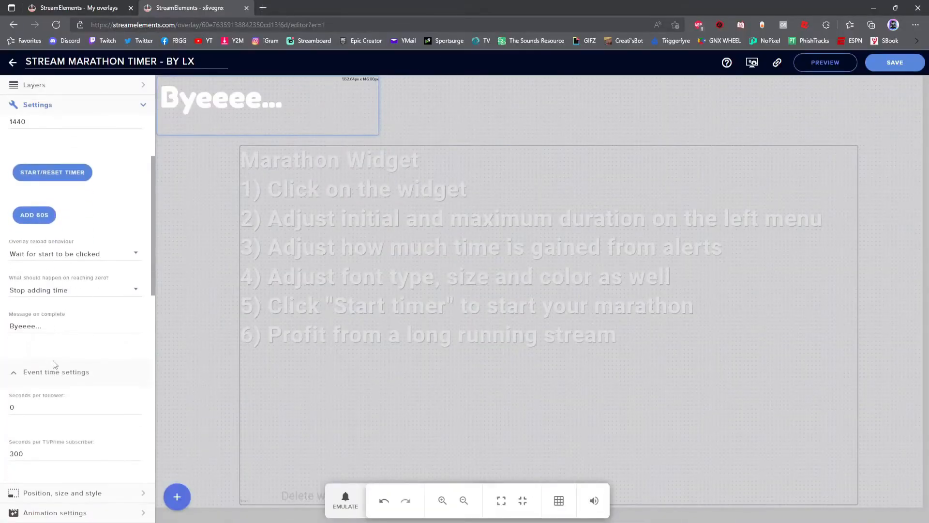
{"action": "scroll", "coordinate": [58, 379], "scroll_direction": "down", "scroll_amount": 3}
{"action": "scroll", "coordinate": [57, 379], "scroll_direction": "up", "scroll_amount": 5}
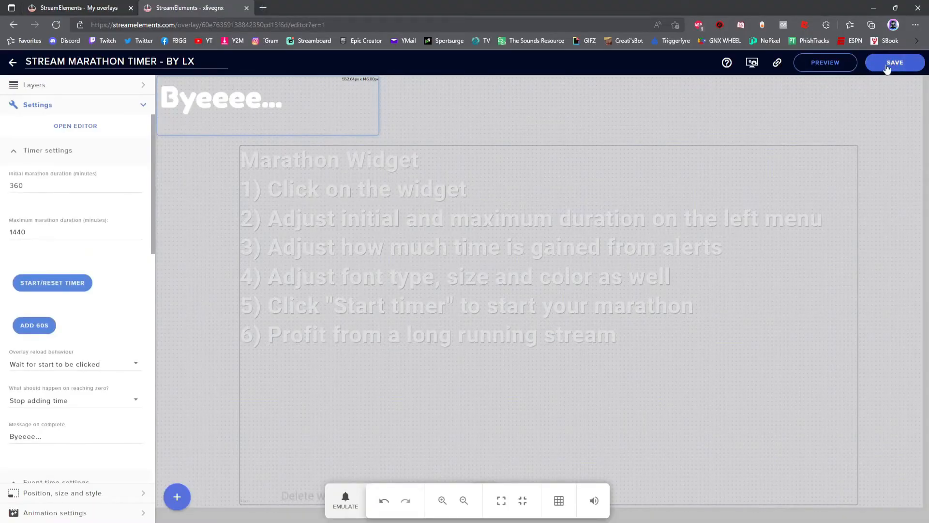
Save the overlay and switch over to OBS.
{"action": "left_click", "coordinate": [777, 64]}
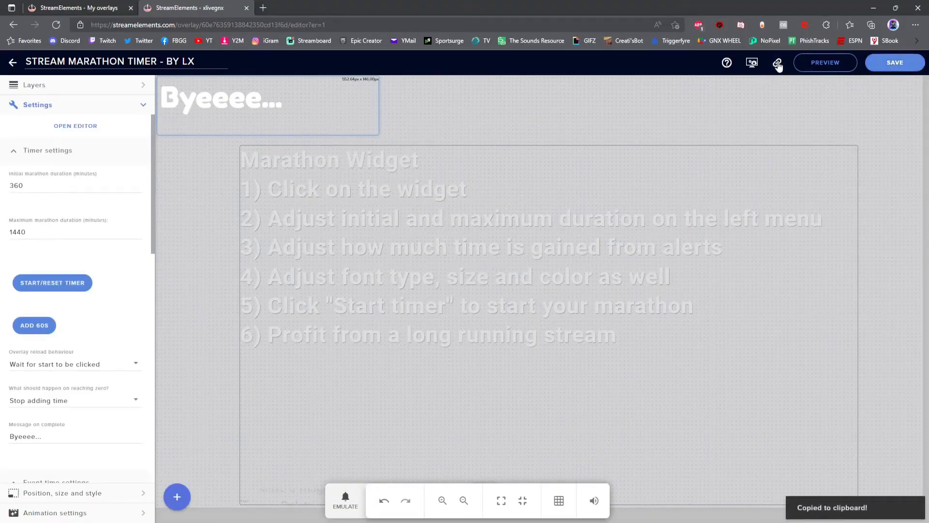
{"action": "left_click", "coordinate": [873, 8]}
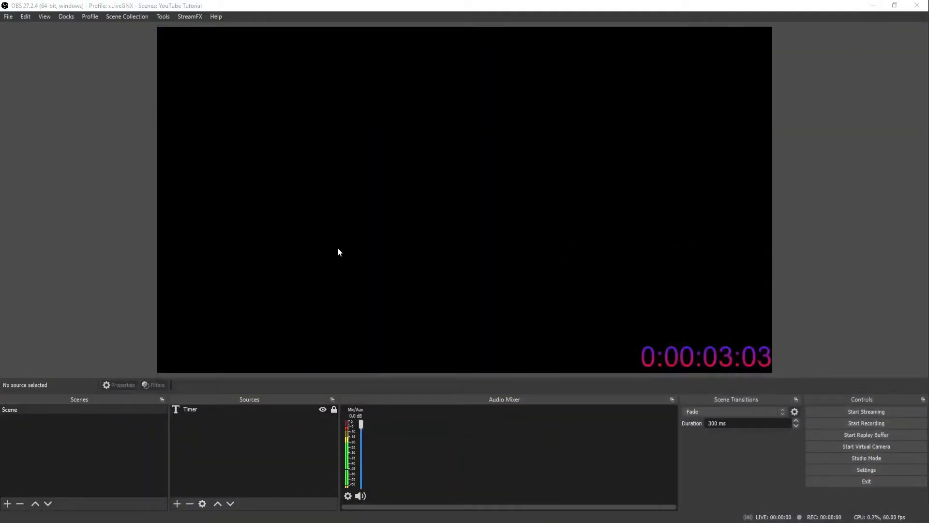
Add a new Browser source to the scene named Subathon Timer.
{"action": "left_click", "coordinate": [177, 504]}
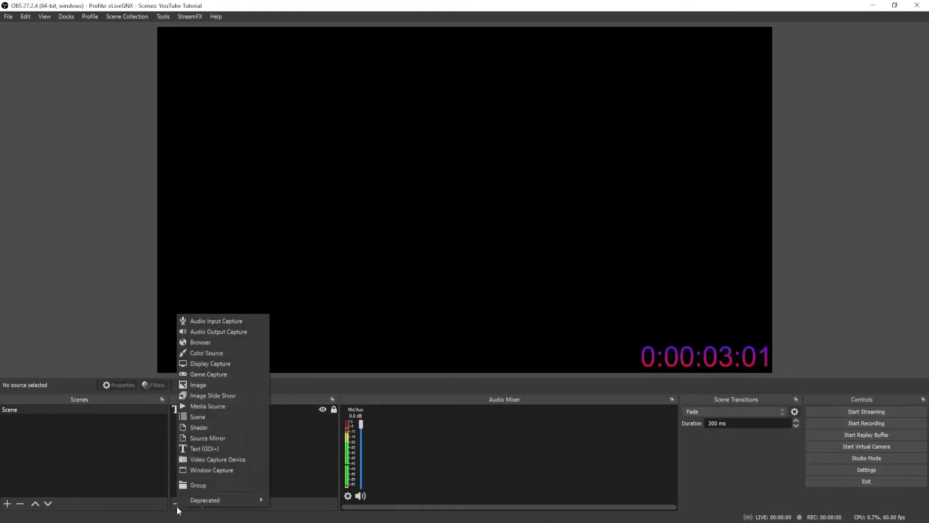
{"action": "left_click", "coordinate": [200, 343]}
{"action": "type", "text": "S"}
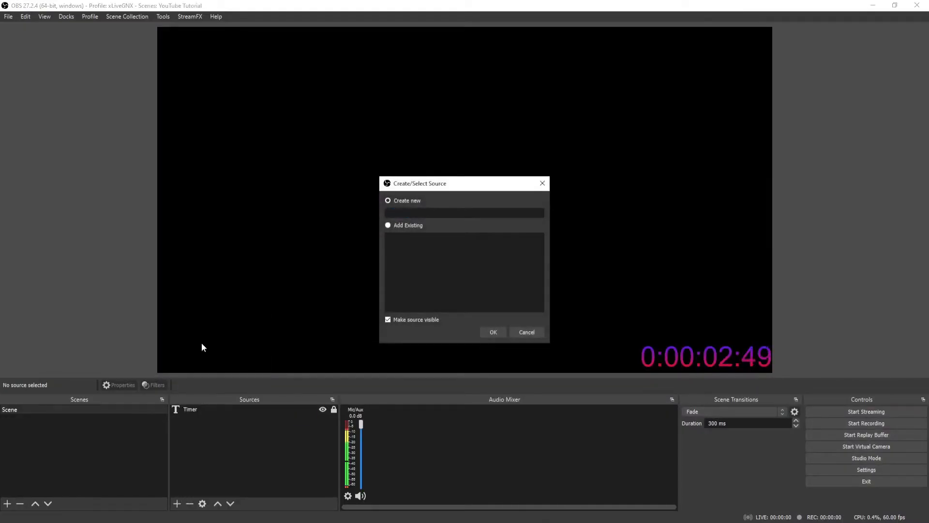
{"action": "type", "text": "ubathon Timer"}
{"action": "key", "text": "Return"}
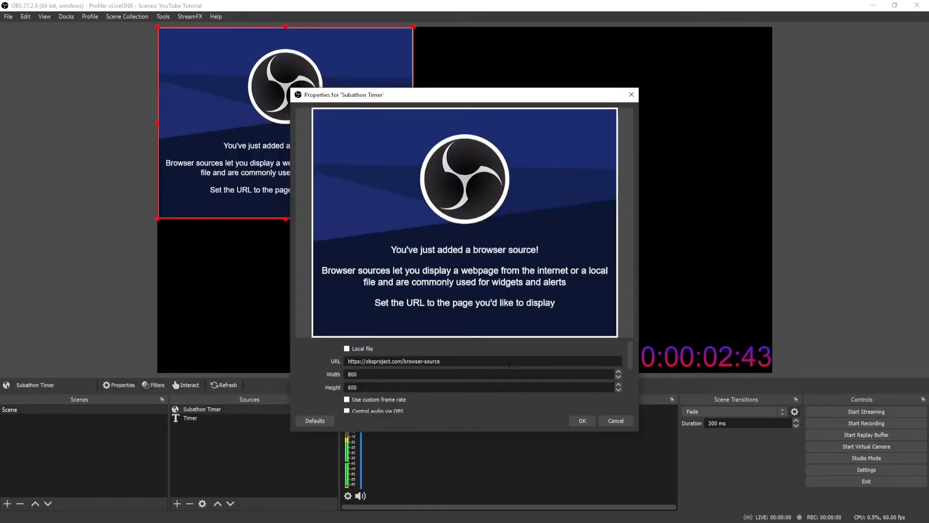
Replace the browser source's URL with the copied overlay link and confirm the properties.
{"action": "left_click_drag", "start_coordinate": [440, 361], "coordinate": [347, 360]}
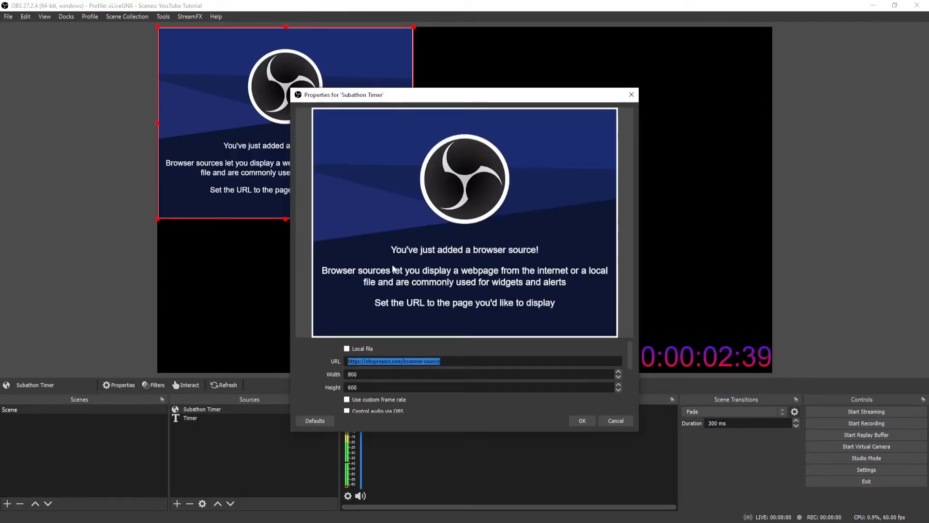
{"action": "key", "text": "ctrl+v"}
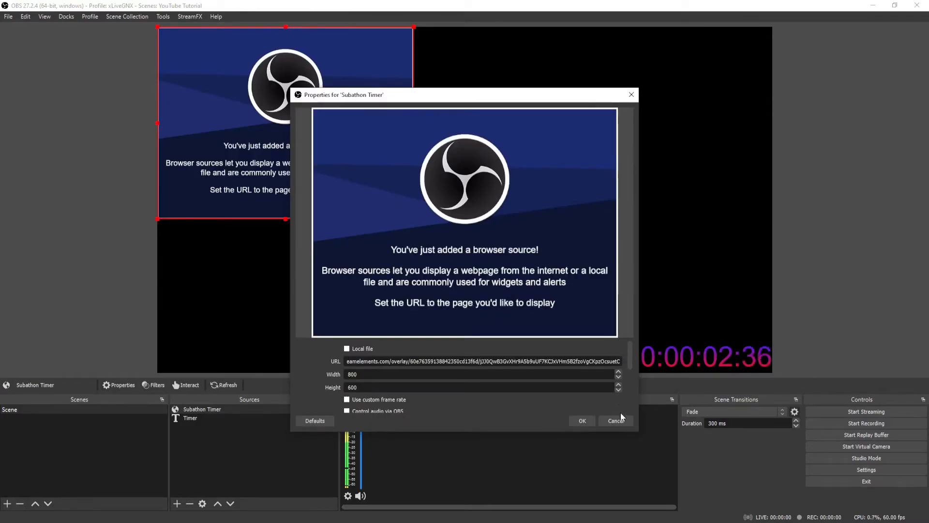
{"action": "left_click", "coordinate": [589, 420]}
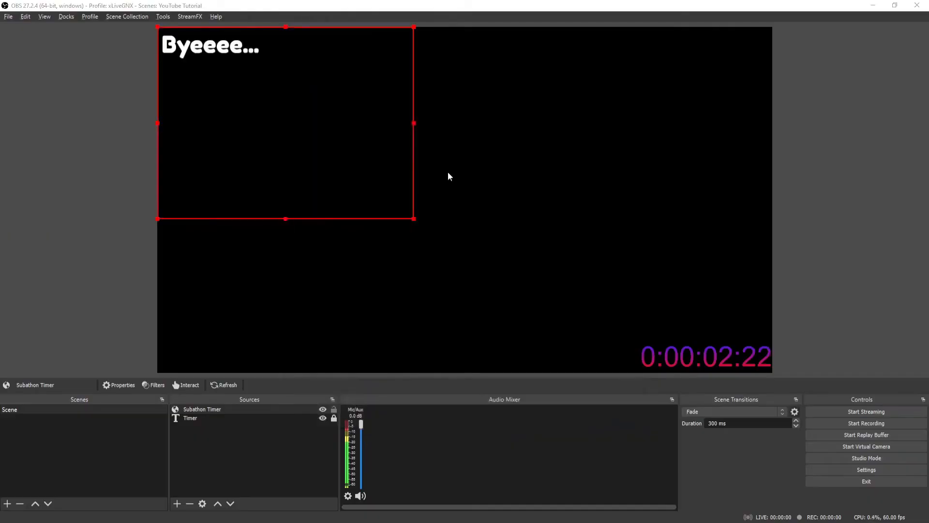
Start the marathon timer in the overlay editor and return to OBS.
{"action": "key", "text": "alt+Tab"}
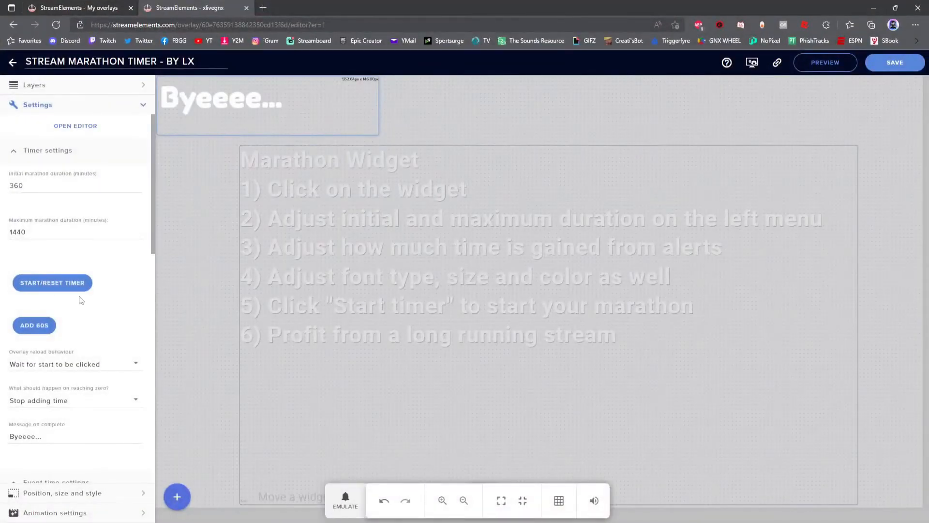
{"action": "left_click", "coordinate": [68, 287]}
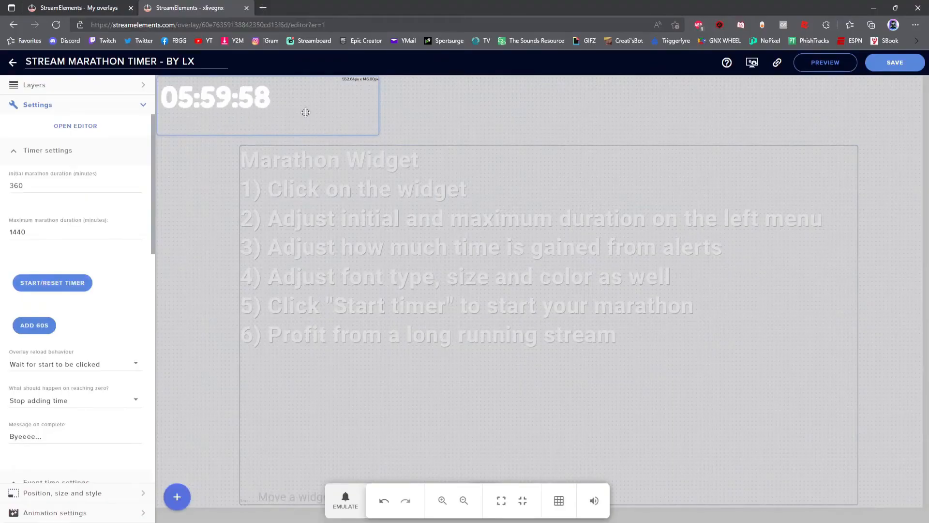
{"action": "left_click", "coordinate": [873, 8]}
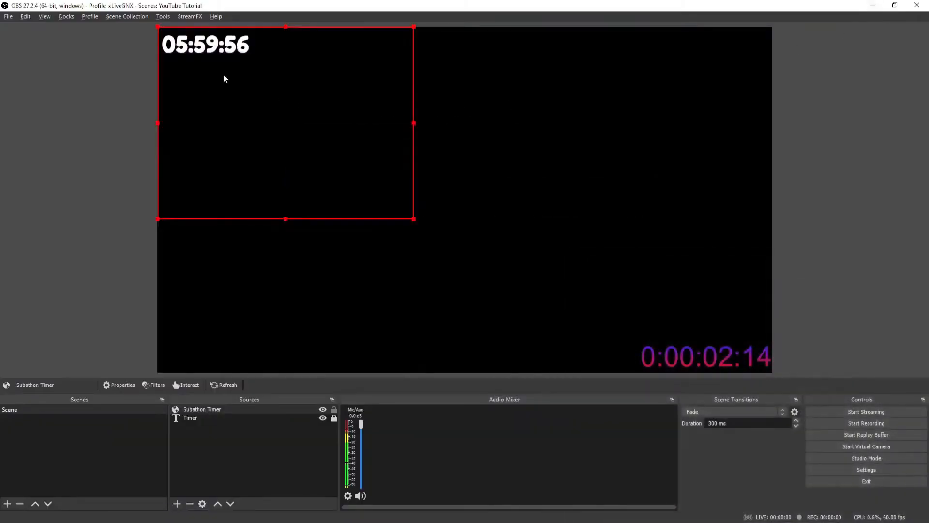